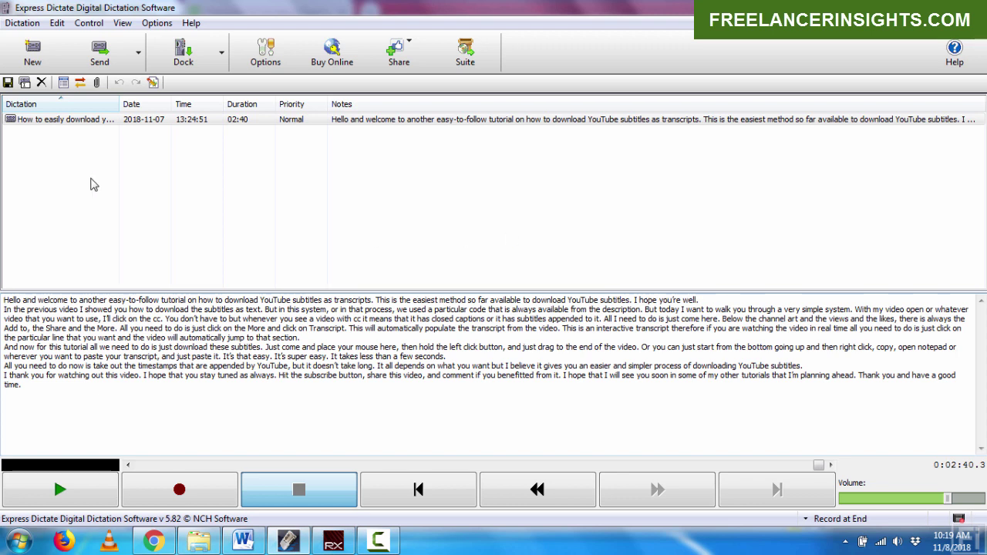
Review Express Dictate's hot-key settings under Options, then close the Options dialog.
left_click(158, 27)
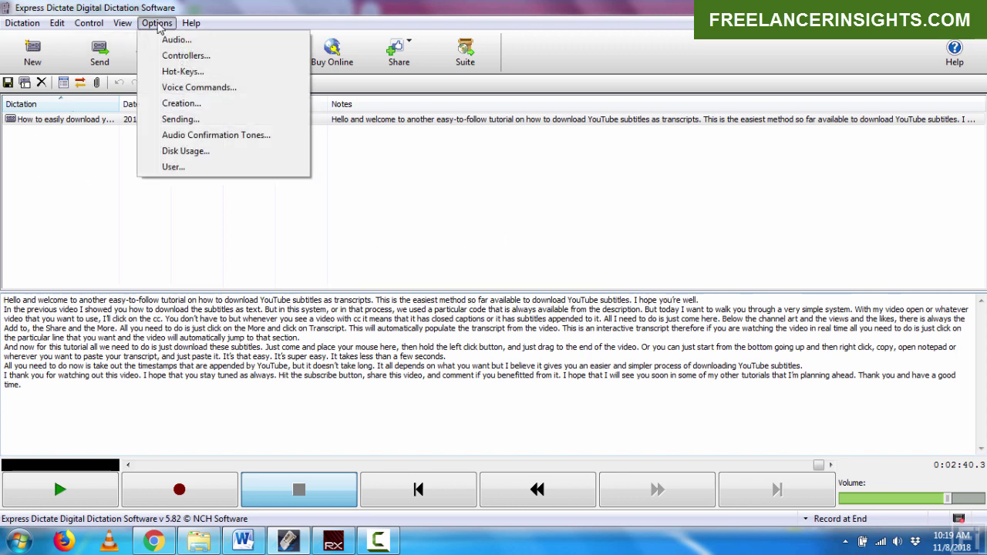
left_click(179, 73)
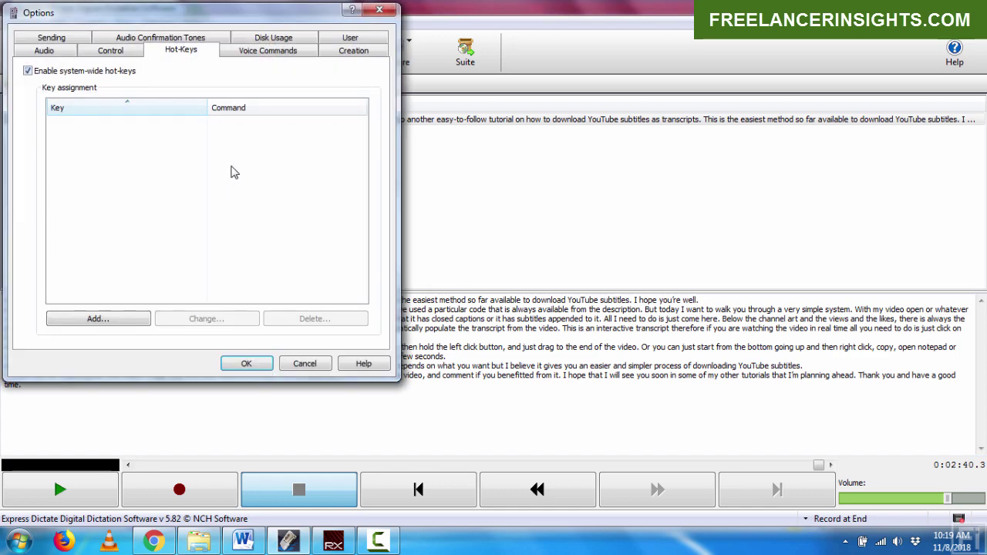
key("Escape")
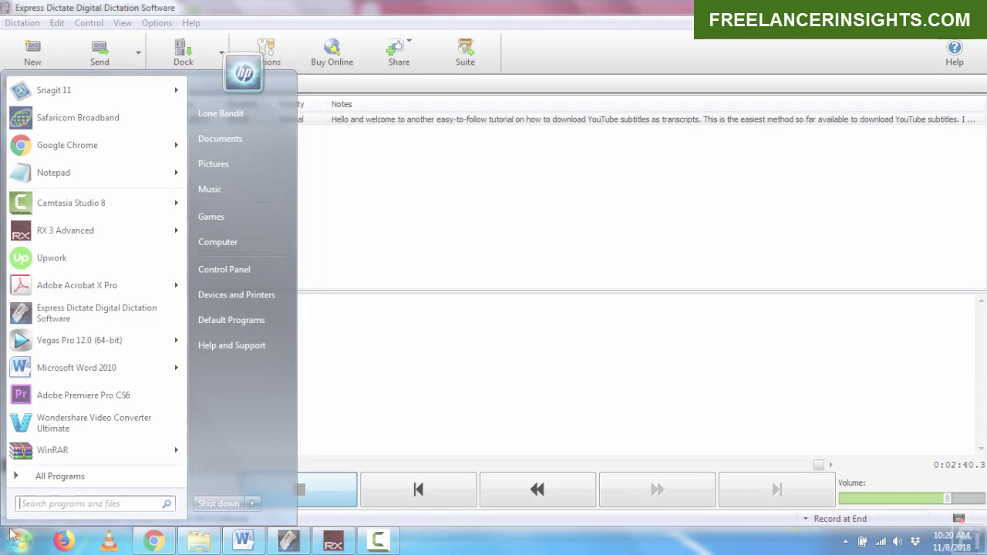
Launch Descript by searching 'desc', then bring forward the Medium article in Chrome.
type("desc")
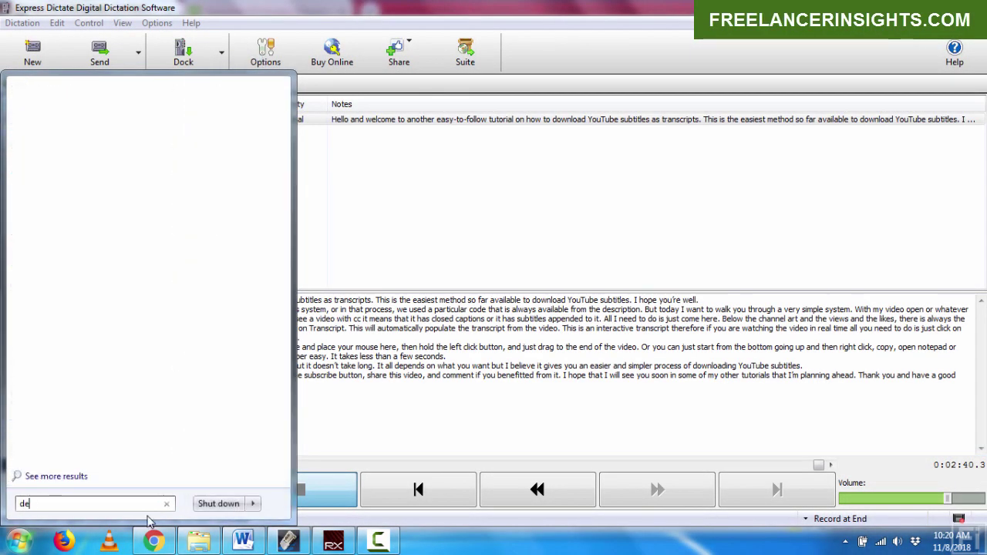
left_click(47, 111)
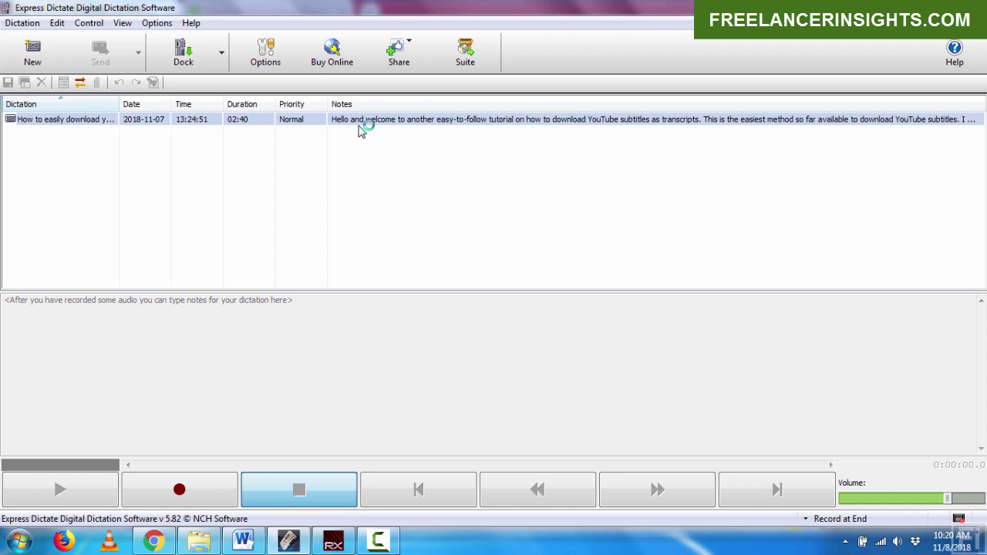
left_click(155, 541)
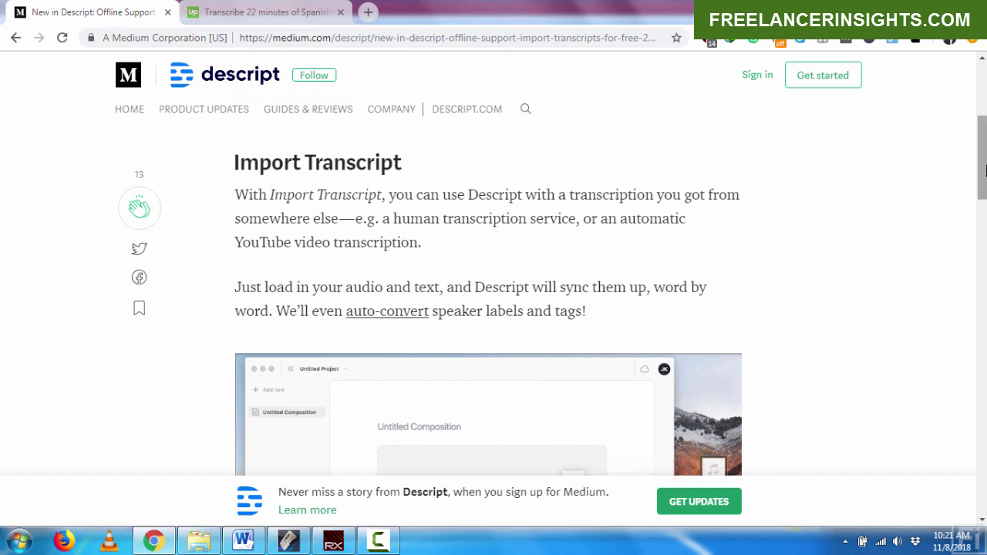
Scroll the Medium article down to Import Transcript, then switch back to the dictation's notes.
scroll(472, 308, "down", 3)
scroll(581, 343, "down", 3)
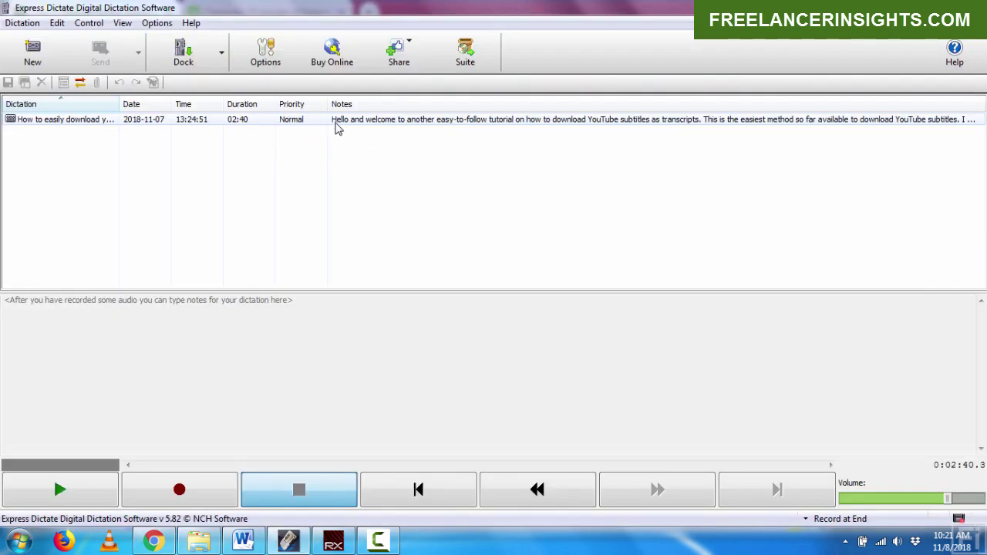
left_click(339, 123)
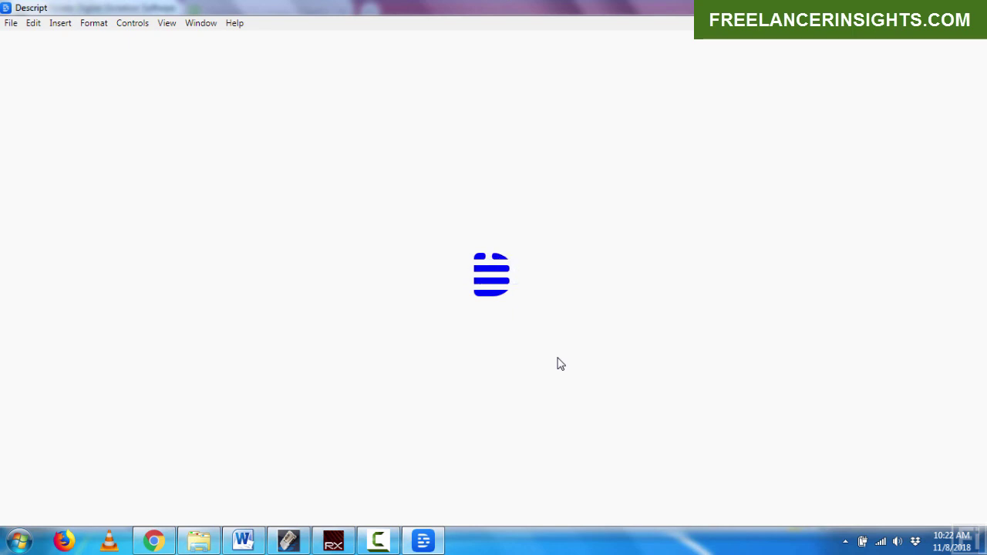
Return to Chrome and show the Upwork job for transcribing 22 minutes of Spanish audio.
left_click(155, 540)
left_click(247, 8)
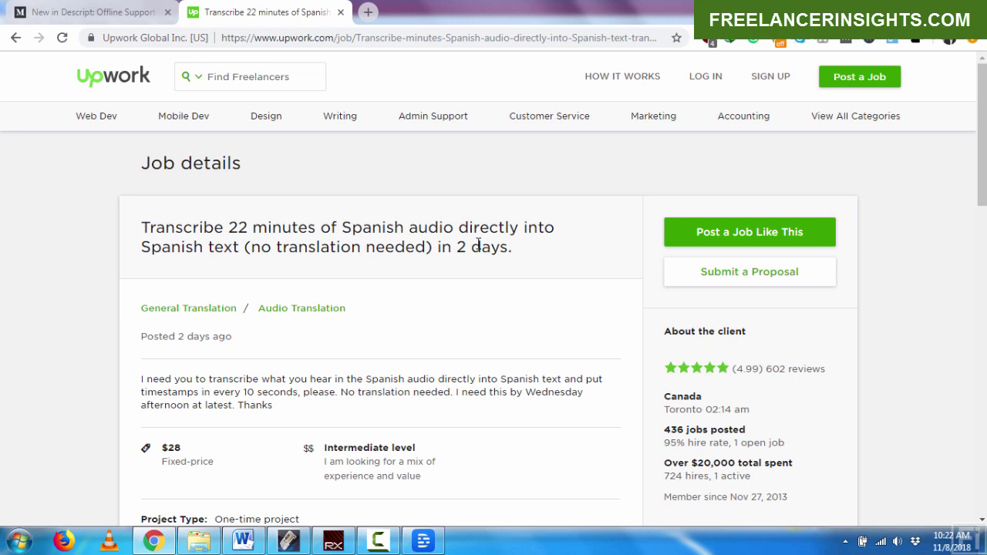
left_click_drag(169, 336, 222, 336)
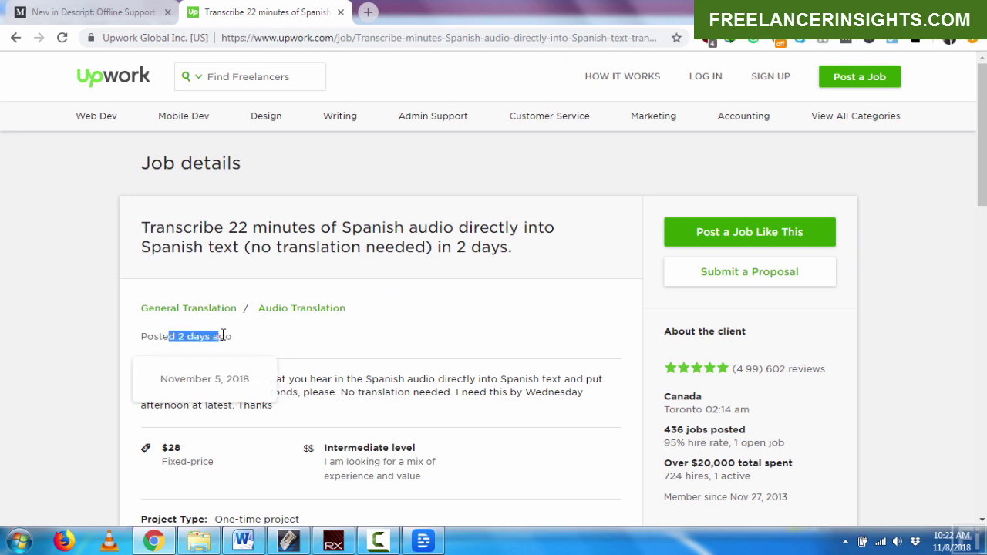
left_click(335, 367)
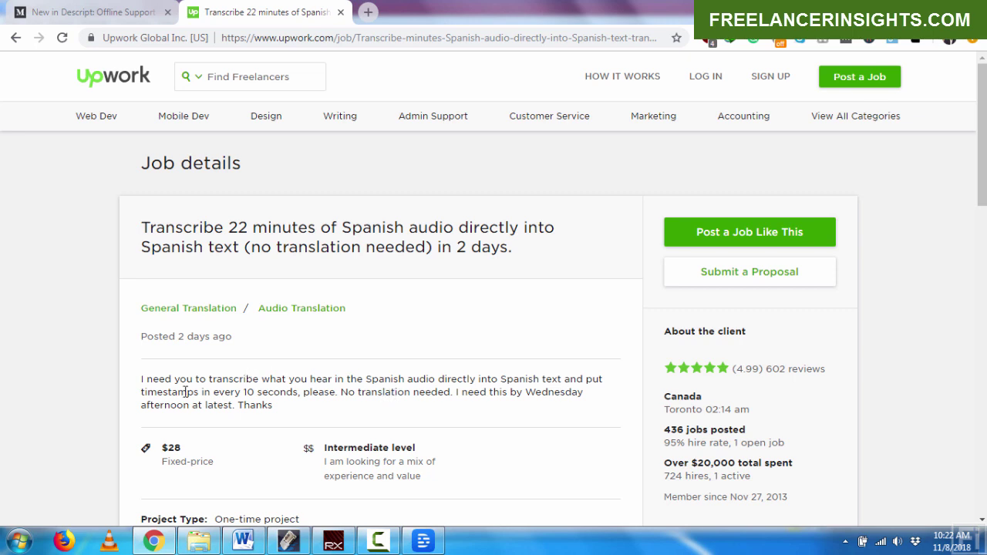
left_click_drag(178, 391, 297, 392)
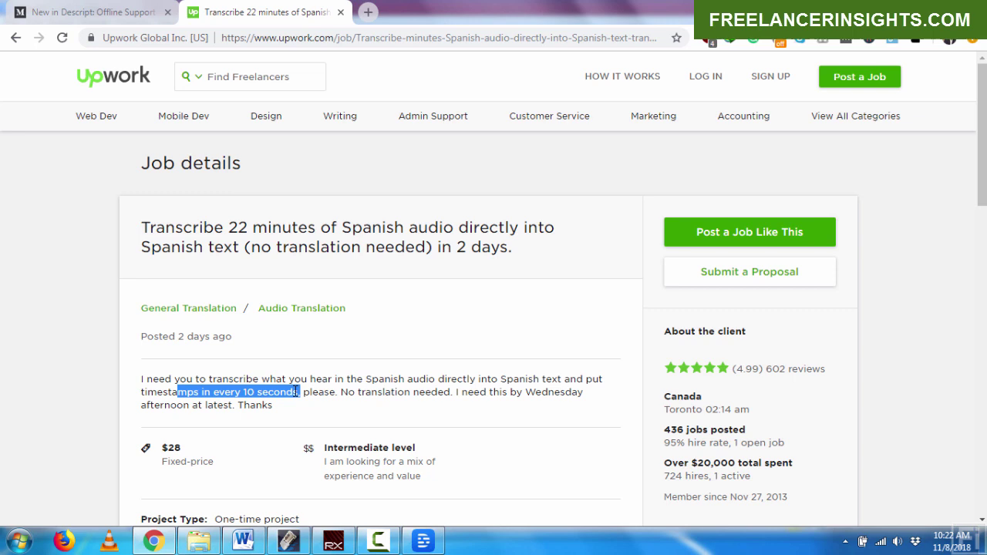
left_click(295, 392)
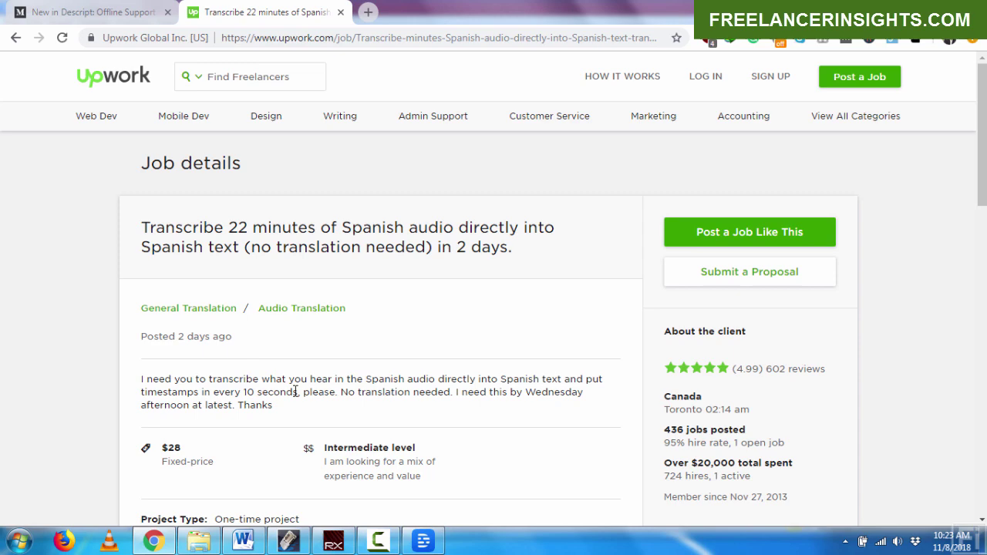
Drag 'How to easily download youtube Subtitles as Transcripts.wav' from Explorer into the Descript composition.
left_click(422, 541)
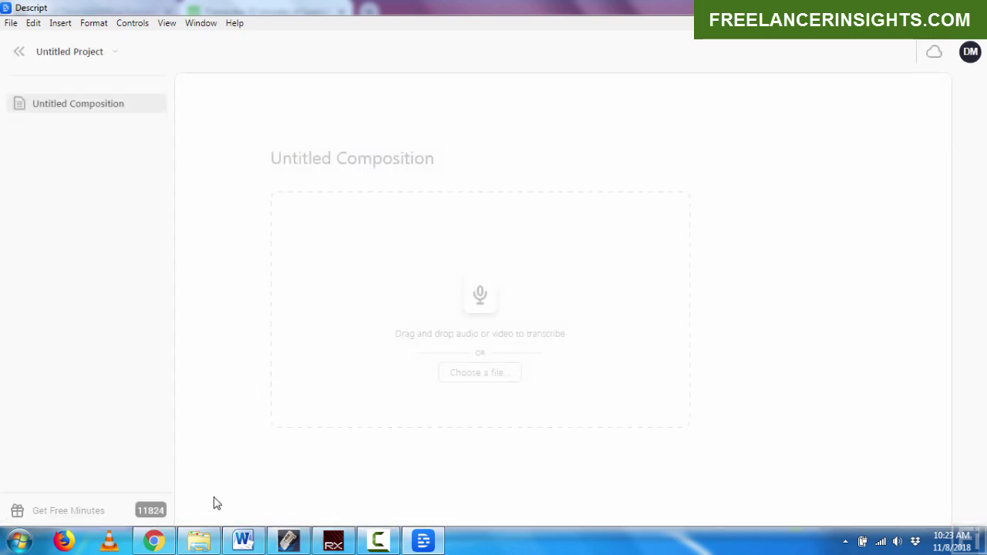
left_click(198, 542)
left_click_drag(539, 8, 670, 116)
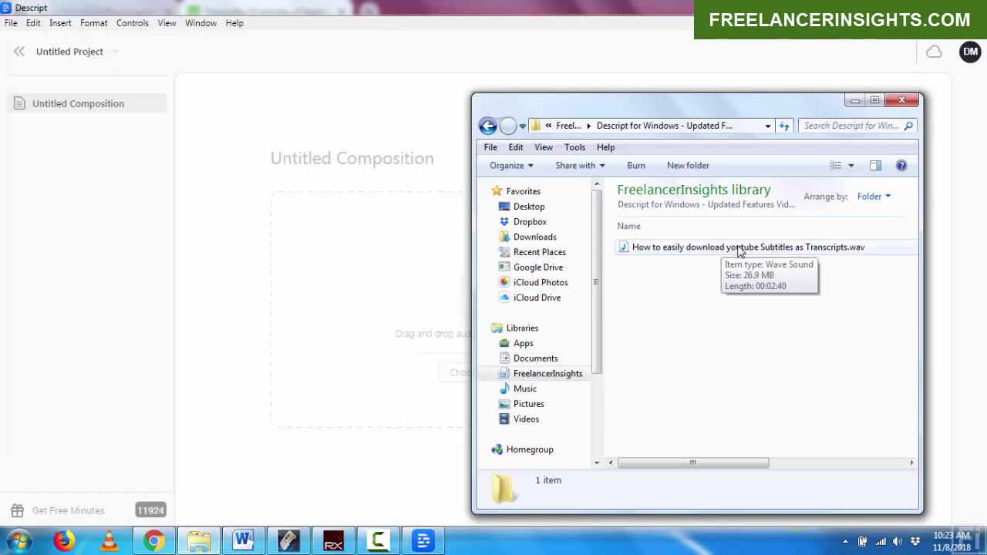
left_click_drag(723, 249, 396, 260)
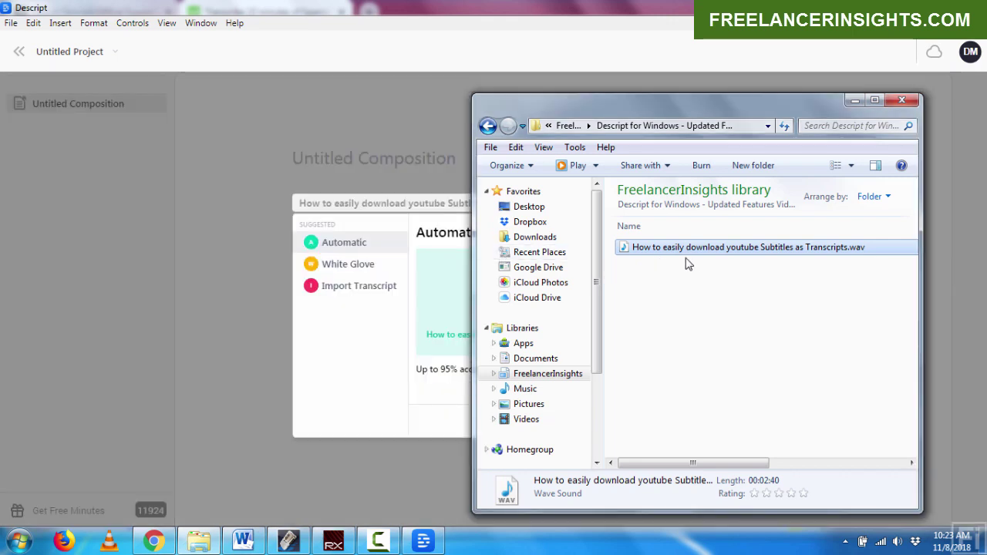
Choose Import Transcript as the transcription option and continue to the pasting step.
left_click(337, 6)
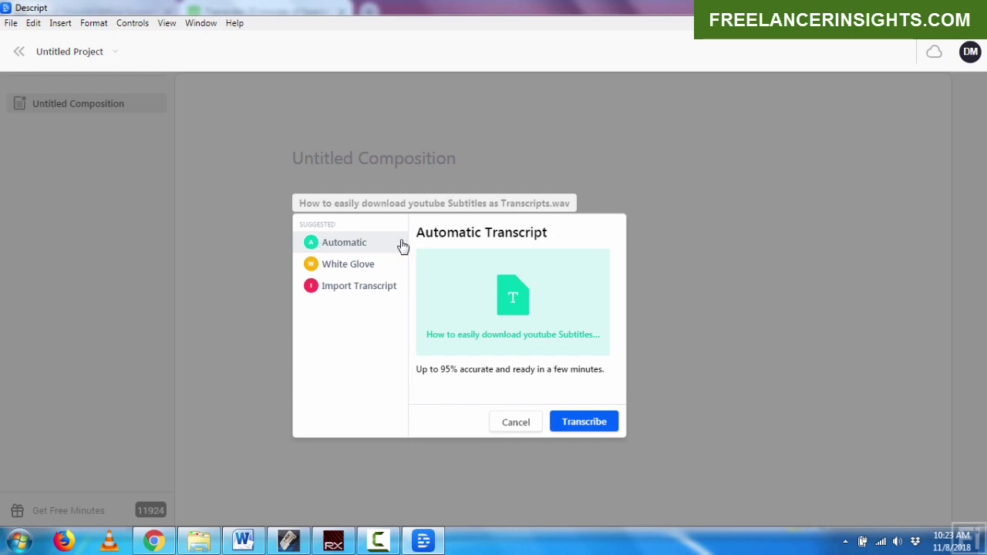
left_click(340, 274)
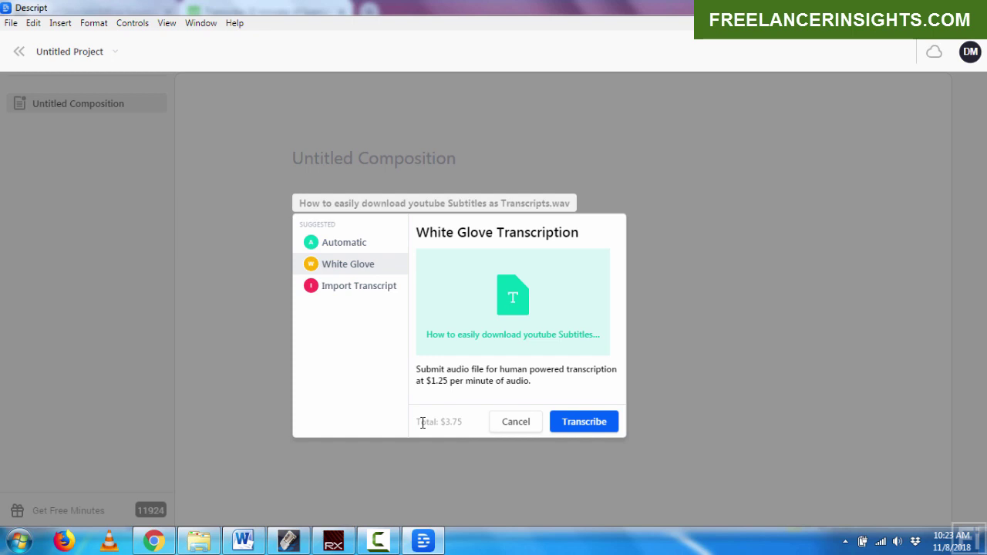
left_click(351, 291)
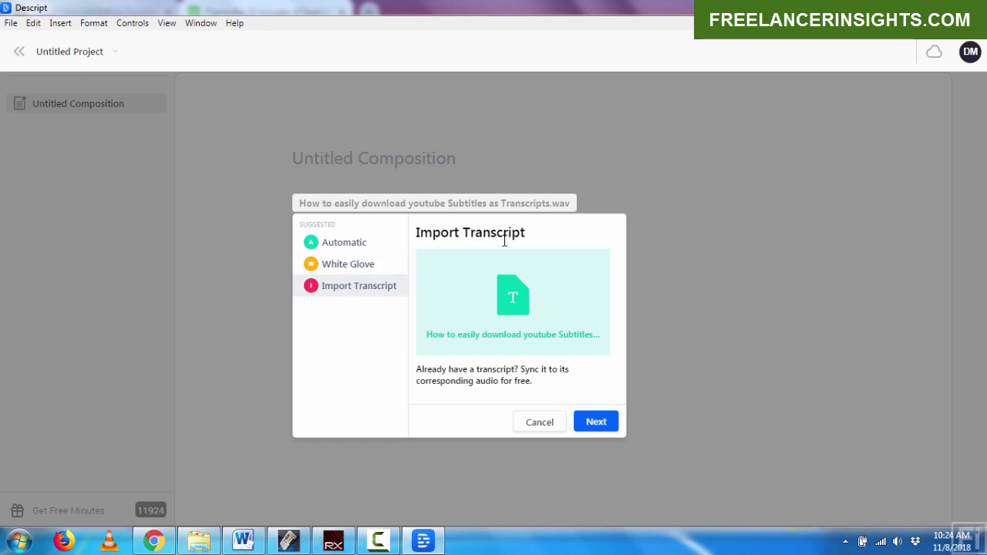
left_click(595, 428)
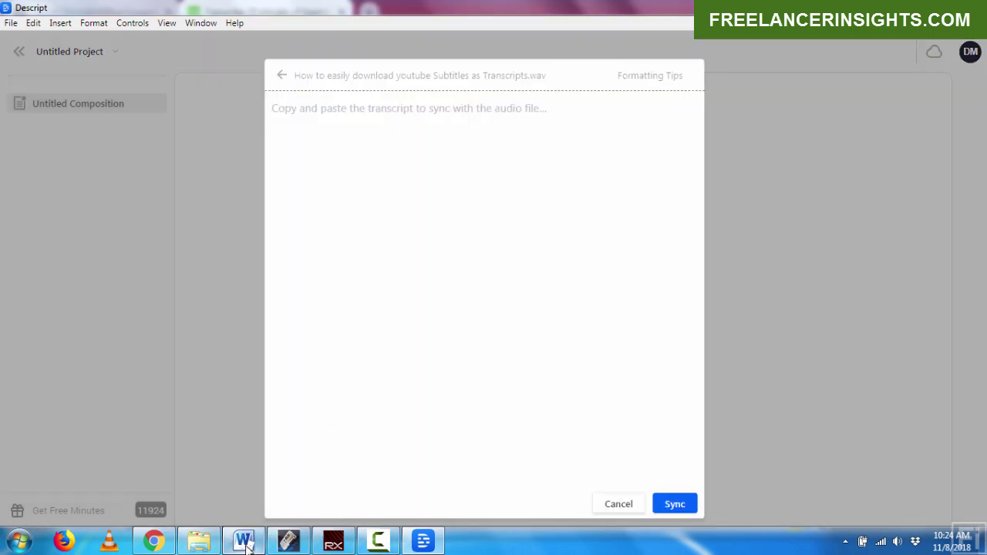
Copy the entire transcript from the Word document and return to Descript.
left_click(243, 541)
key("ctrl+a")
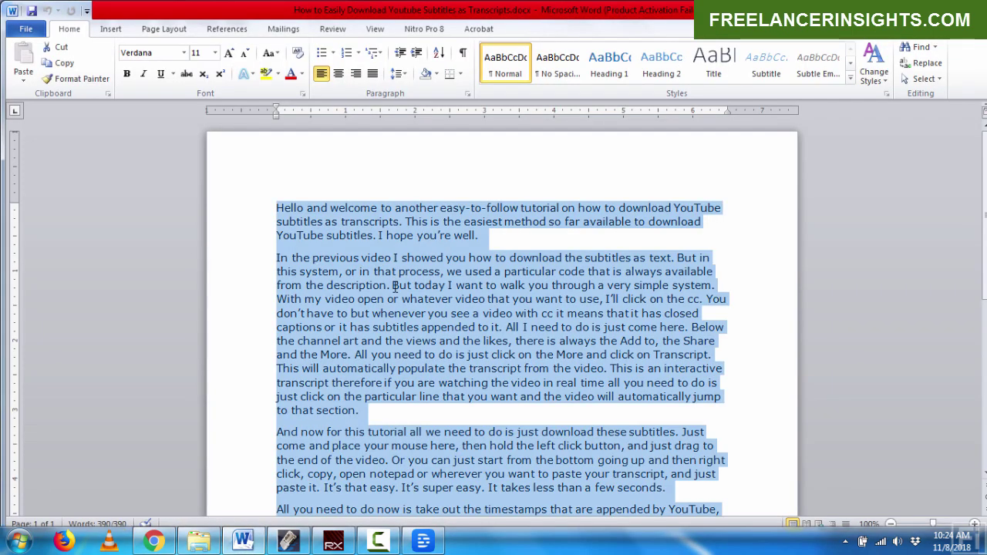
key("ctrl+c")
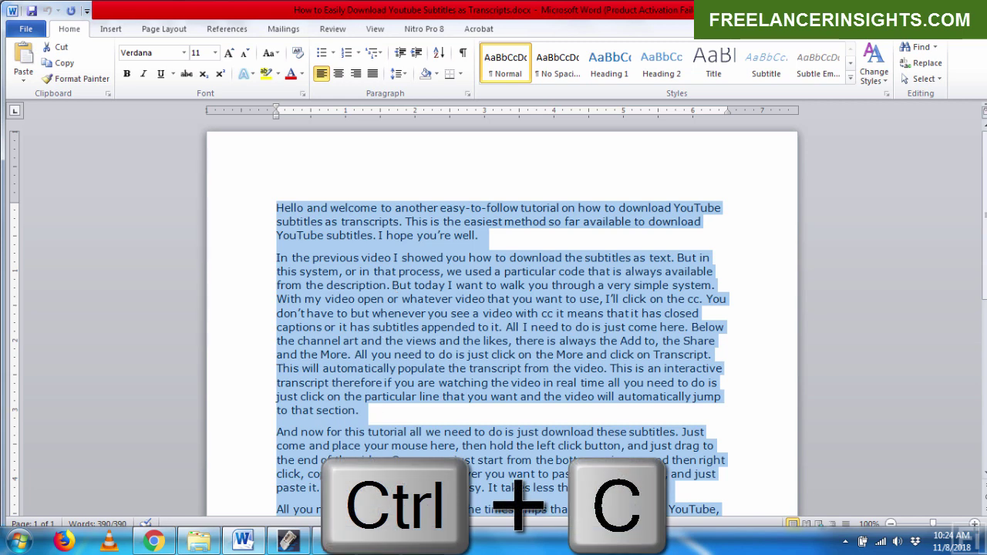
left_click(424, 542)
Paste the Word transcript into the import box and sync it with the WAV audio.
key("ctrl+v")
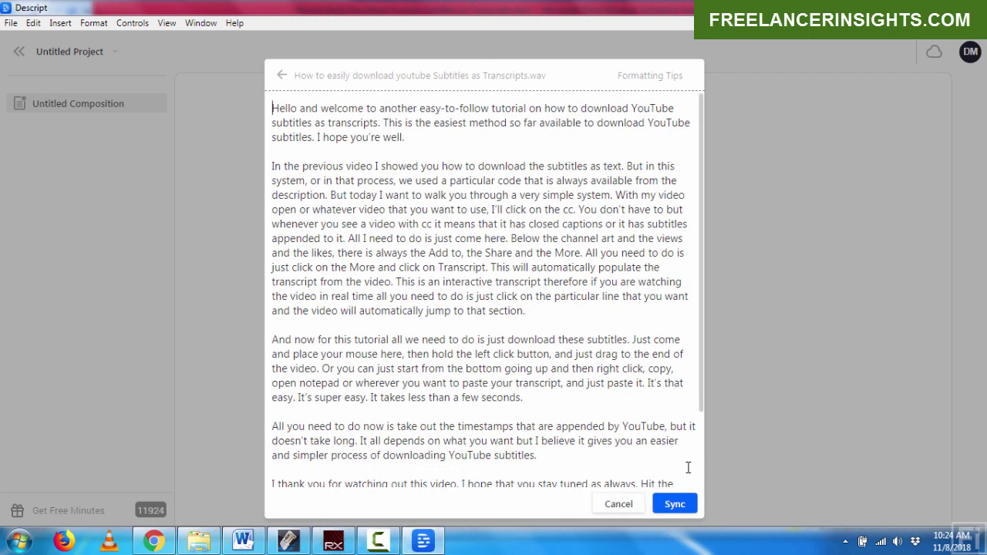
left_click(676, 505)
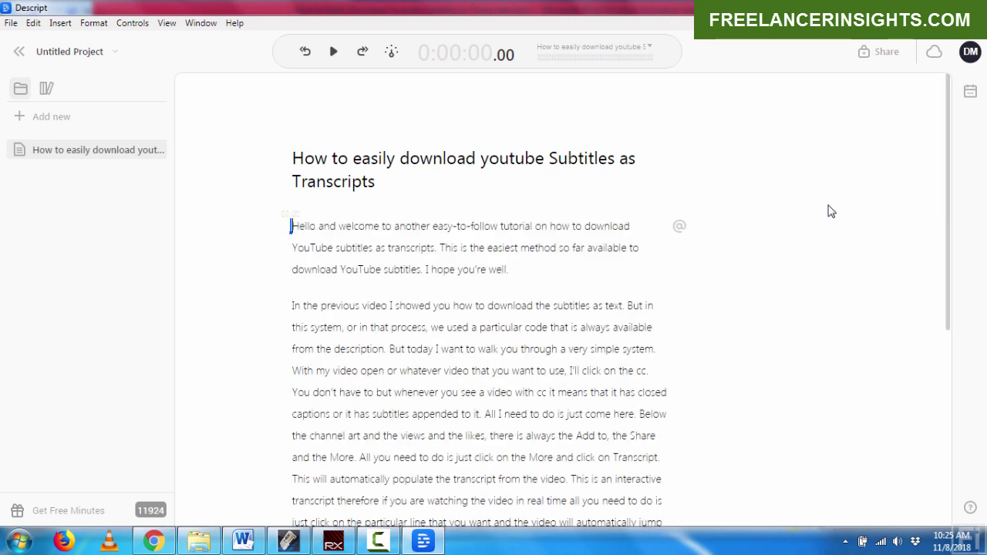
Play the opening seconds of audio and pause, checking the words highlight in sync.
left_click(333, 52)
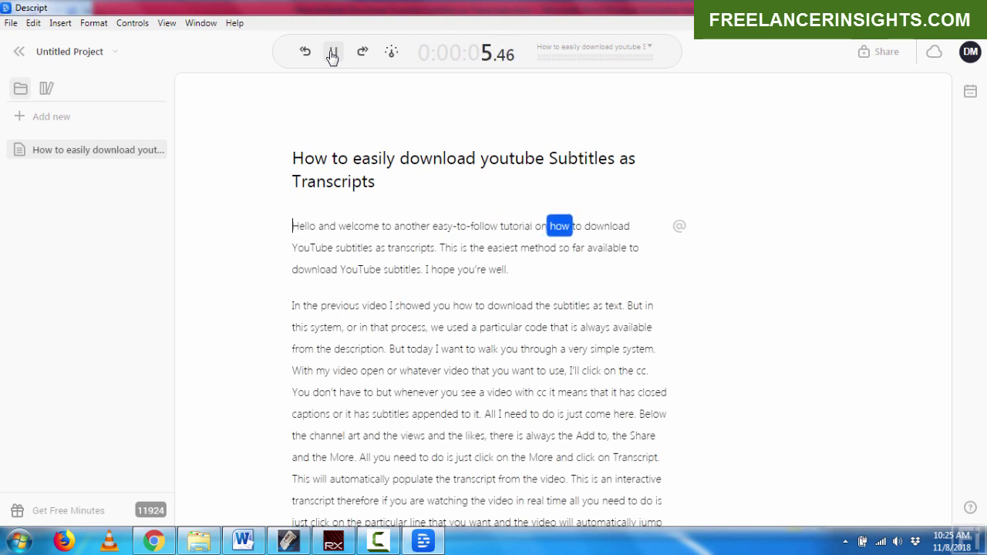
left_click(332, 53)
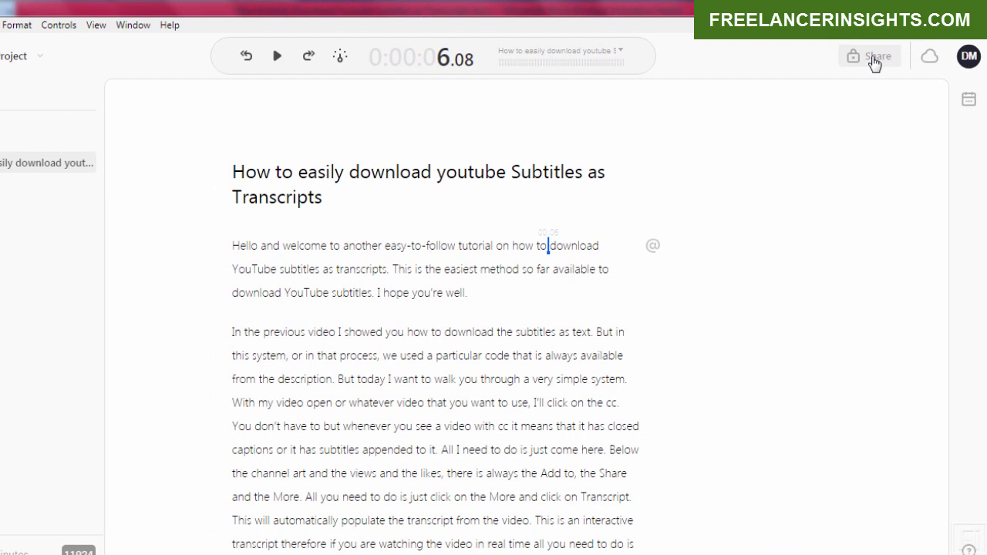
Start a Document export from Share and set the timestamp interval to 30 seconds.
left_click(874, 60)
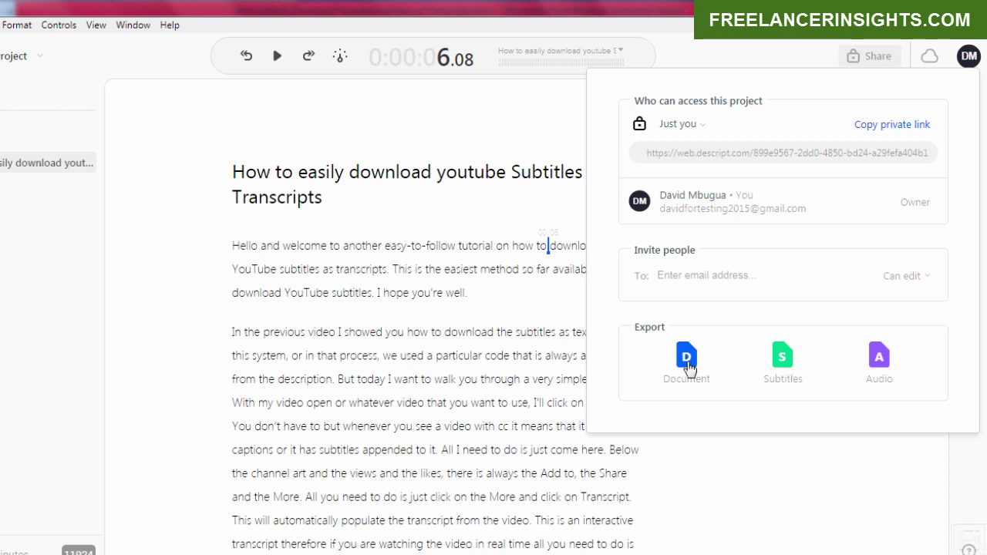
left_click(687, 367)
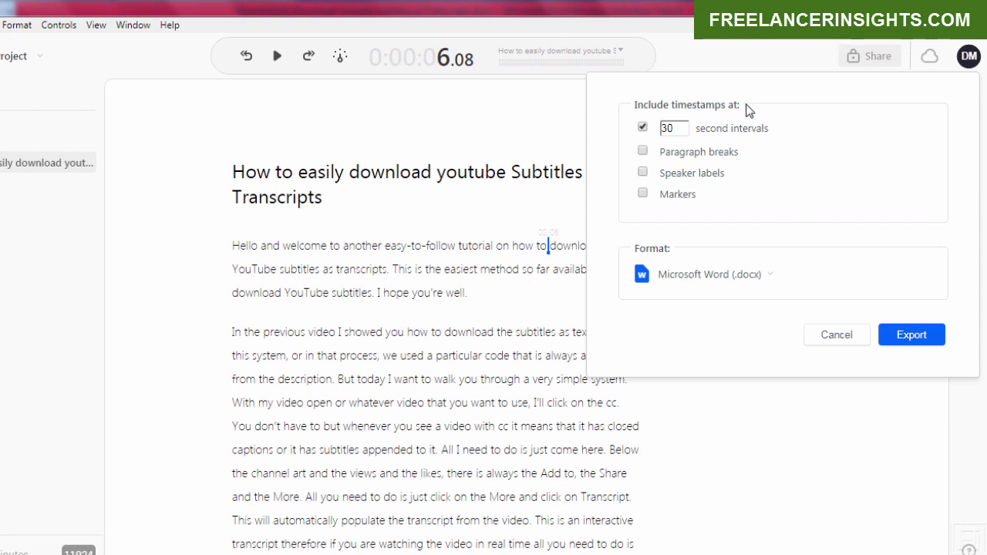
mouse_move(682, 123)
left_click(682, 131)
left_click(682, 132)
left_click(682, 132)
left_click(682, 132)
left_click(681, 132)
left_click(682, 132)
left_click(682, 132)
double_click(665, 129)
type("10")
double_click(674, 125)
type("30")
Keep Microsoft Word (.docx) as the file format and export the transcript.
left_click(776, 283)
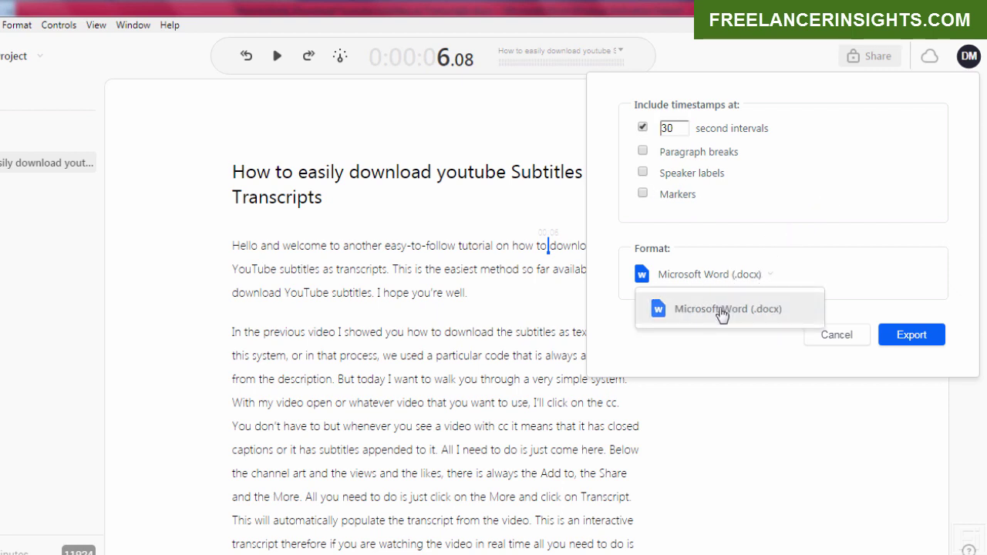
left_click(721, 312)
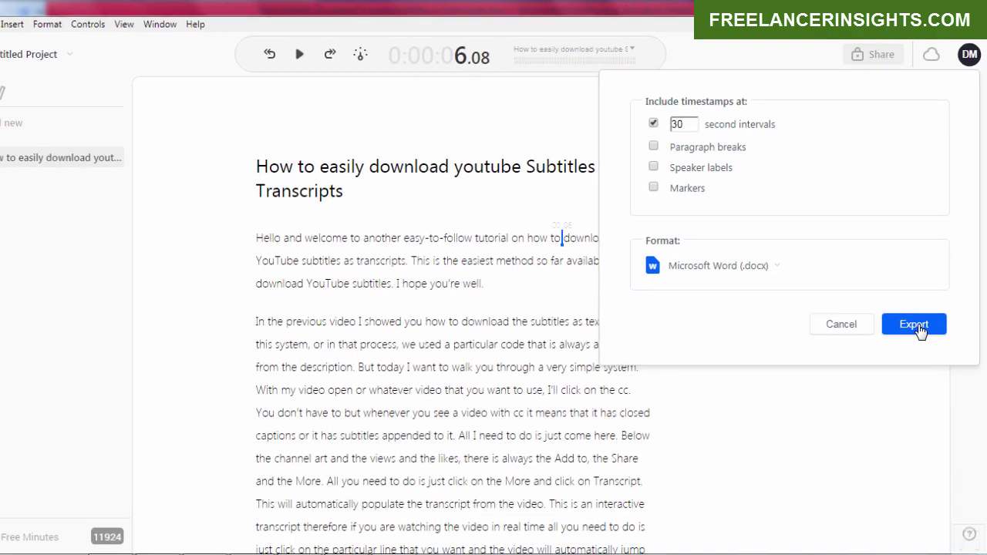
left_click(918, 327)
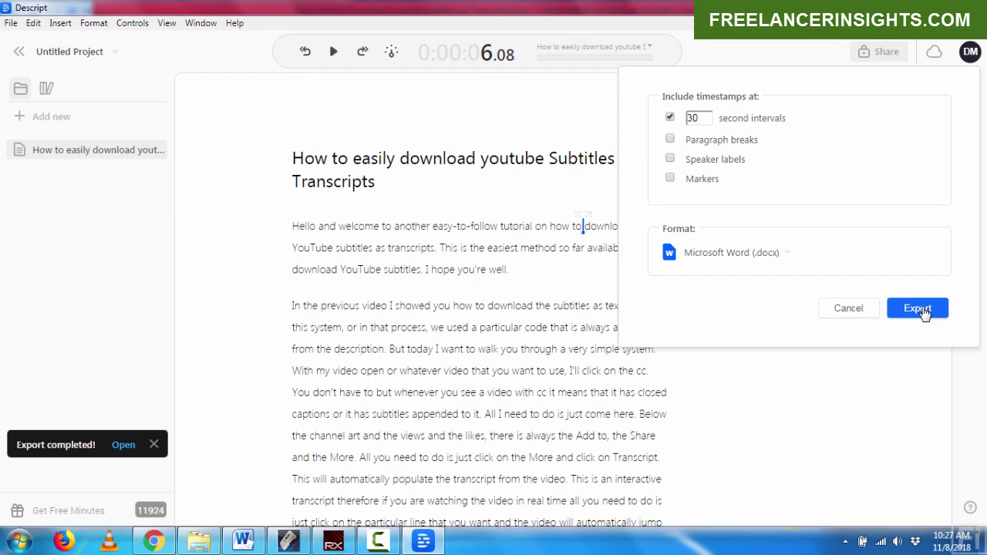
Open the exported file's folder and bring the Downloads window with the Word transcript forward.
left_click(122, 446)
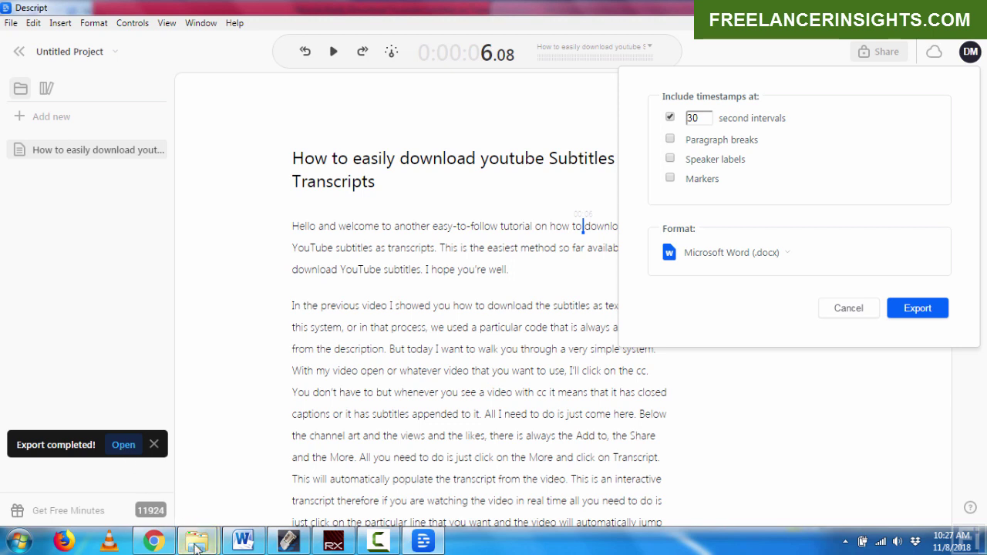
mouse_move(196, 545)
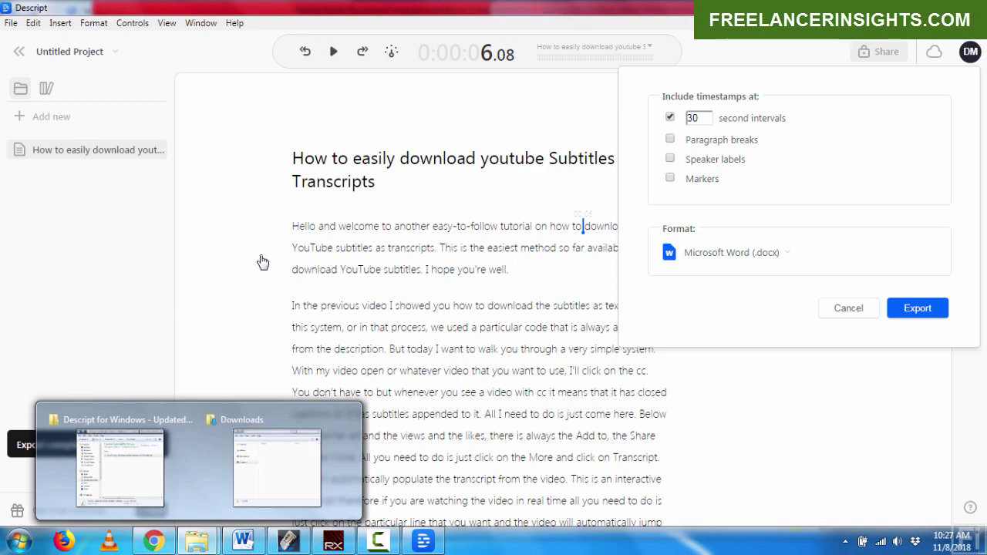
left_click(296, 466)
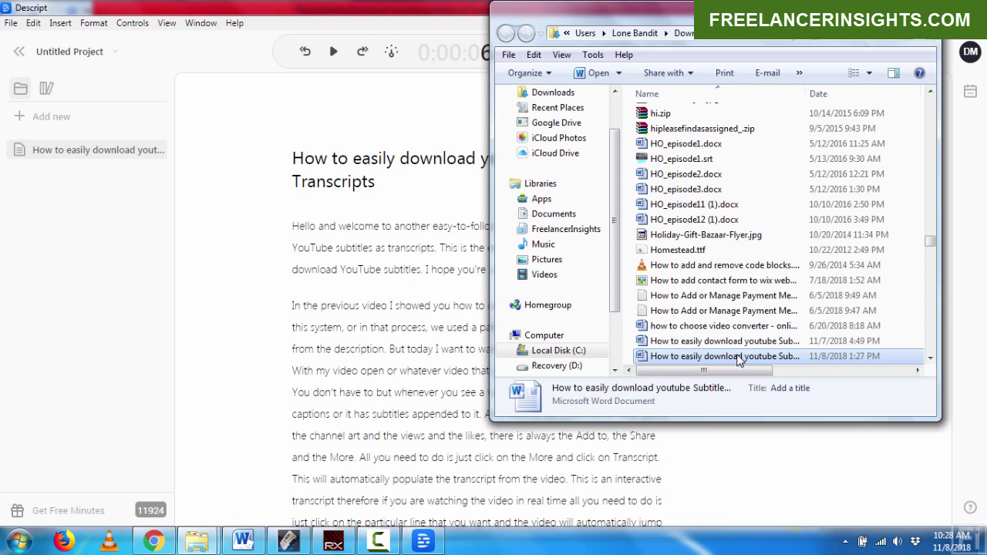
Open the exported transcript .docx in Word and inspect the [00:00:00] and [00:00:30] timestamps.
double_click(739, 360)
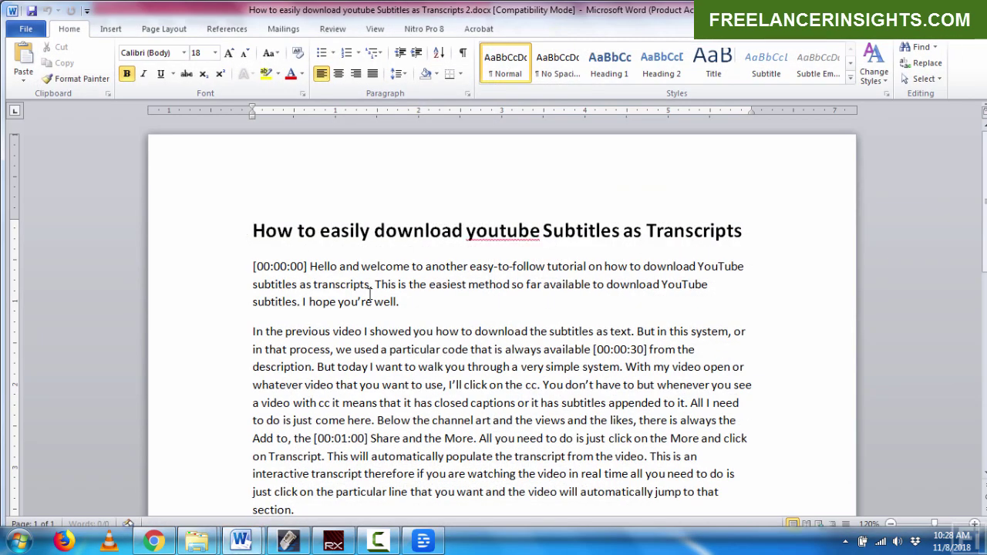
left_click_drag(254, 266, 304, 268)
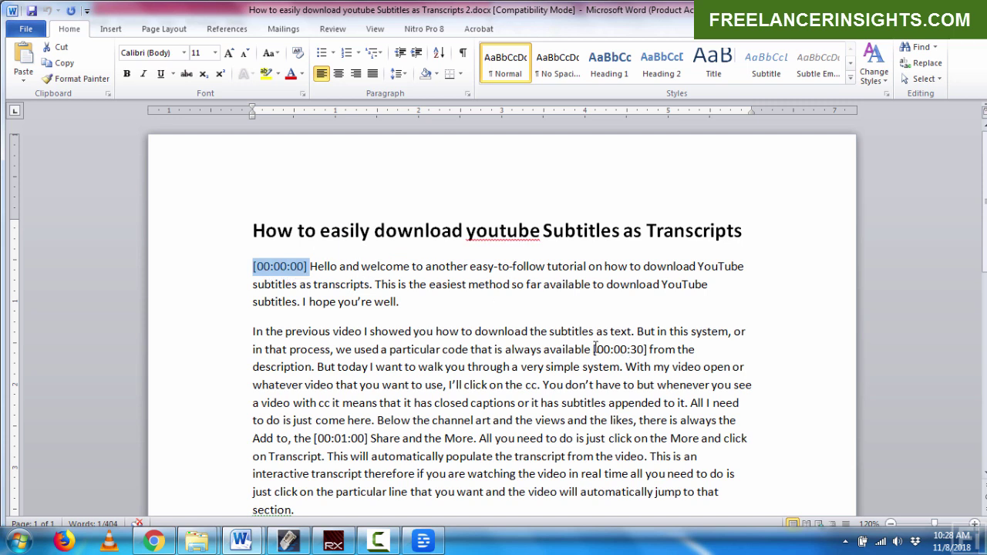
left_click_drag(594, 348, 649, 351)
left_click(648, 352)
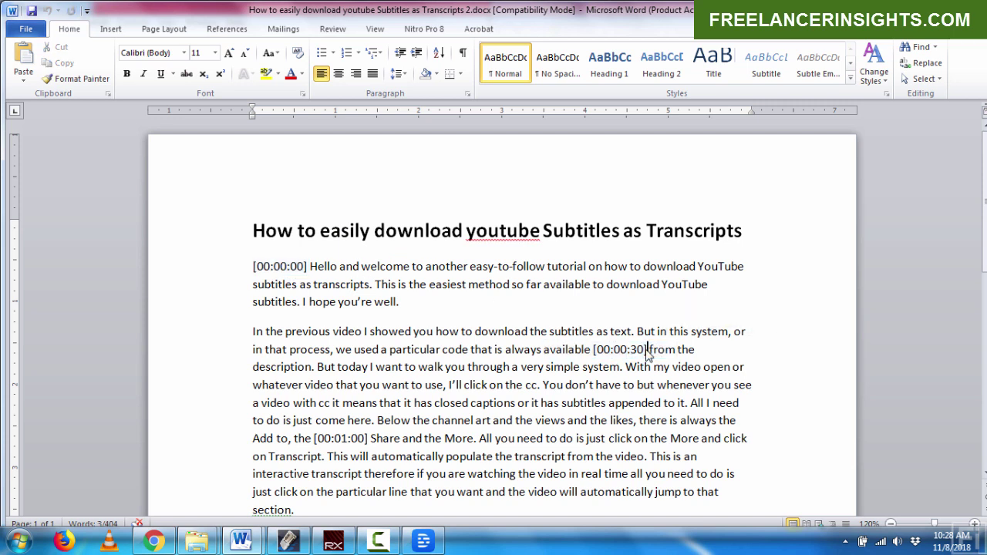
Scroll through the document to confirm 30-second timestamps continue through [00:02:30].
scroll(648, 353, "down", 2)
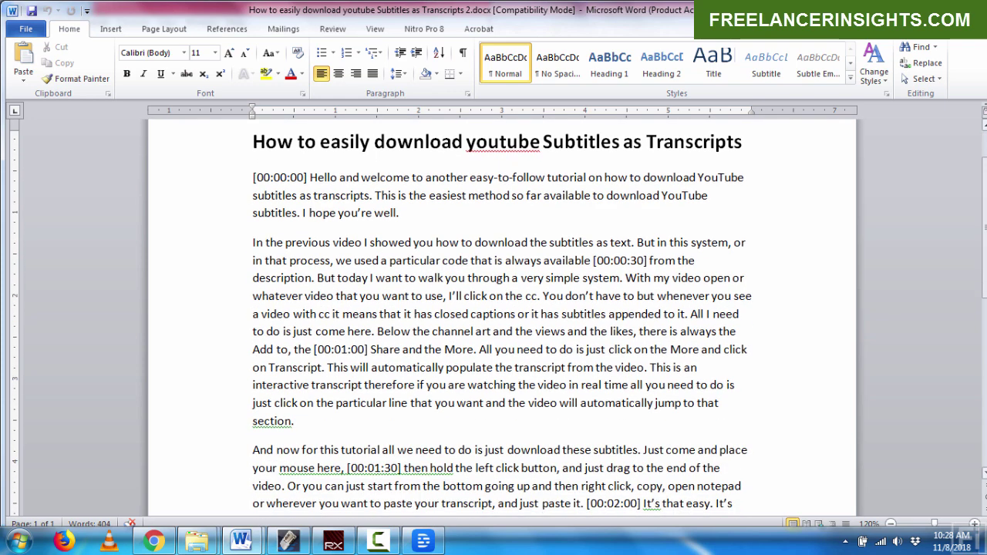
scroll(493, 324, "down", 1)
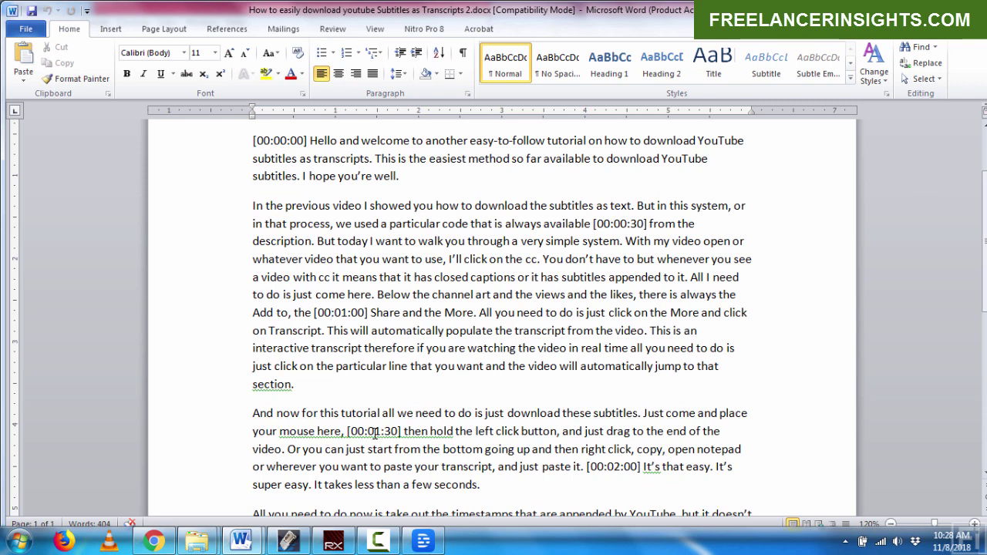
scroll(887, 365, "down", 5)
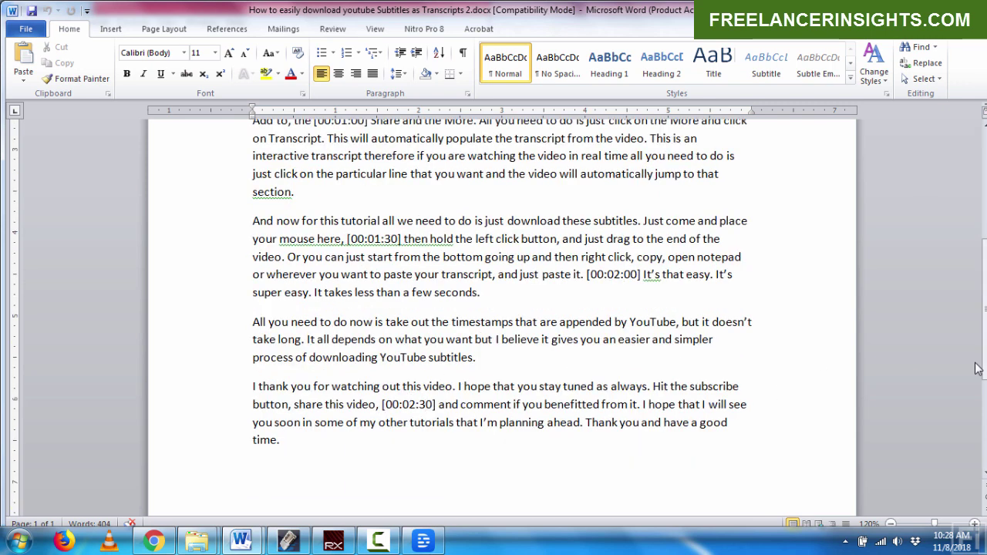
scroll(410, 400, "up", 8)
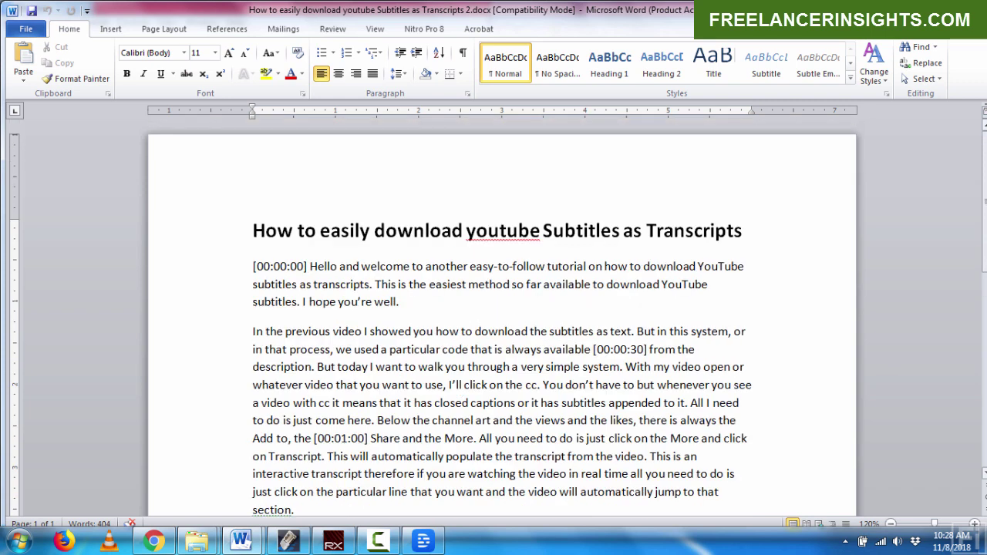
Bring the Descript project 'How to easily download youtube Subtitles as Transcripts' back to the front.
left_click(424, 542)
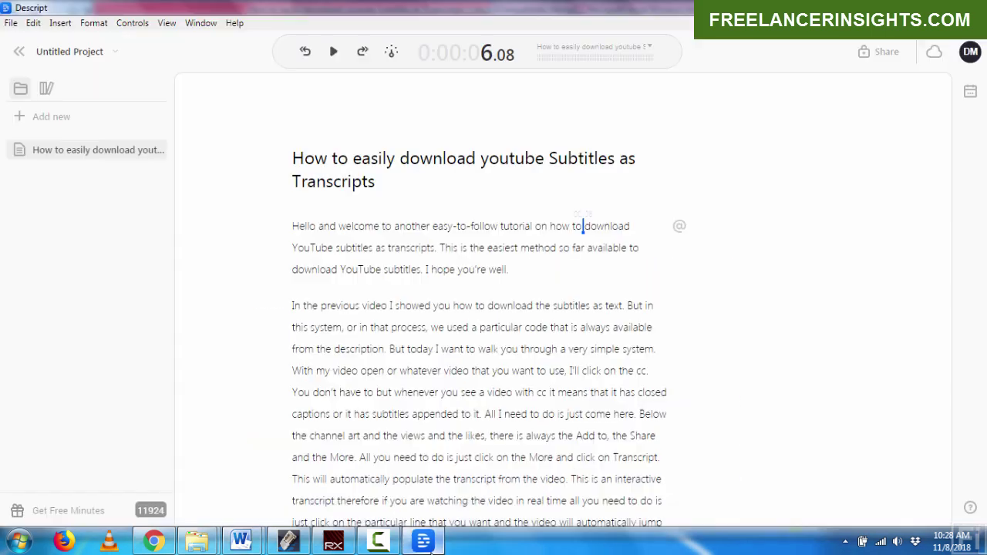